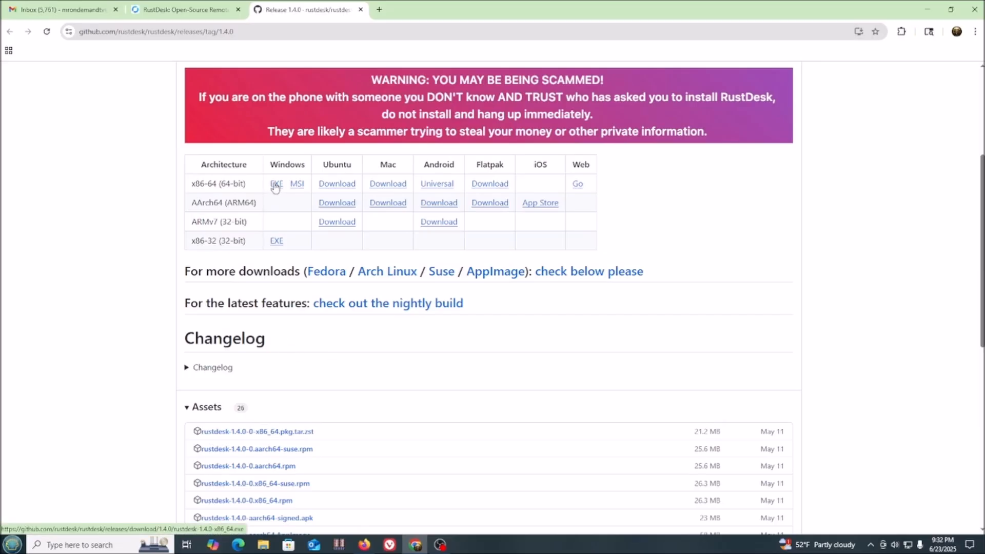
Download the RustDesk 1.4.0 x86-64 EXE from GitHub and run it from the Downloads folder
{"action": "left_click", "coordinate": [276, 185]}
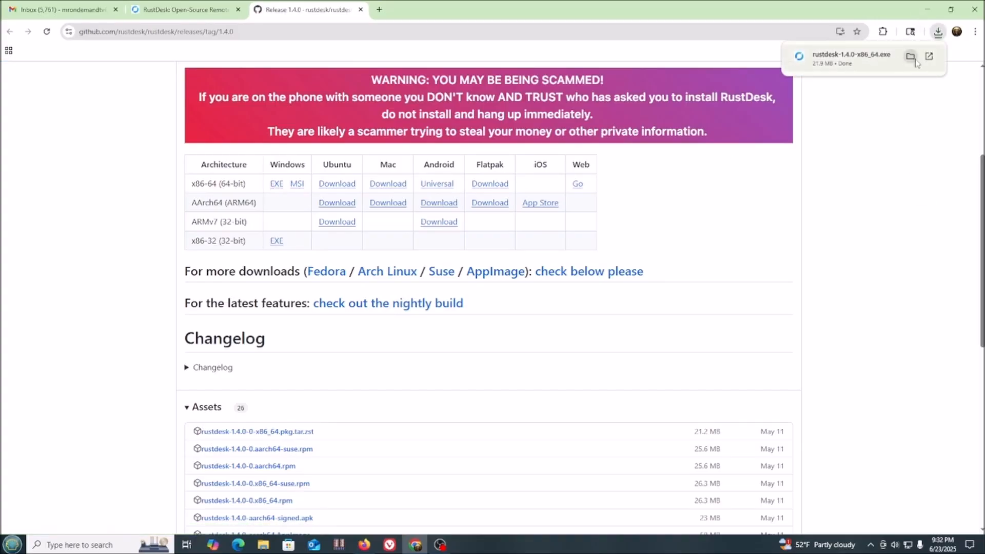
{"action": "left_click", "coordinate": [913, 58]}
{"action": "double_click", "coordinate": [485, 258]}
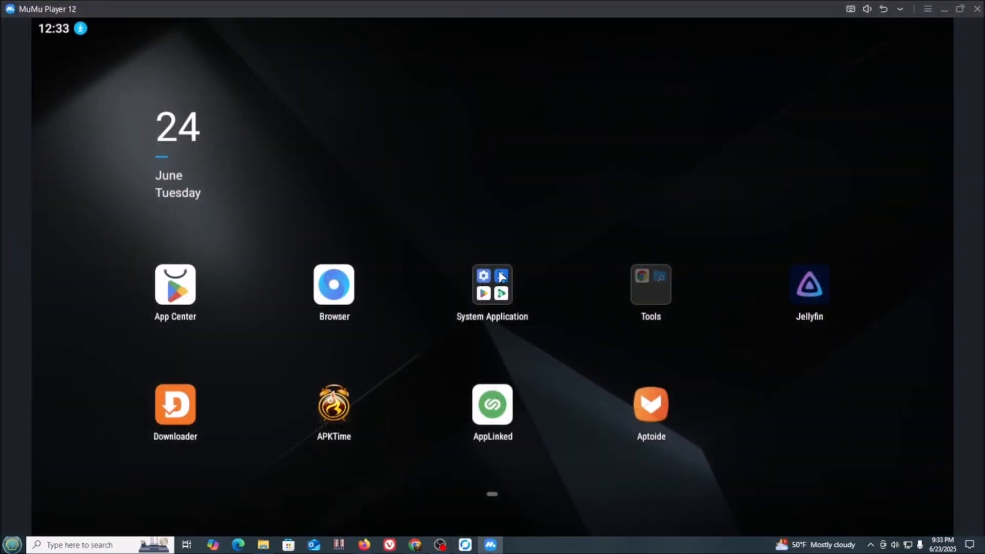
Open the Play Store from System Application and search for 'rustdesk'
{"action": "left_click", "coordinate": [501, 280]}
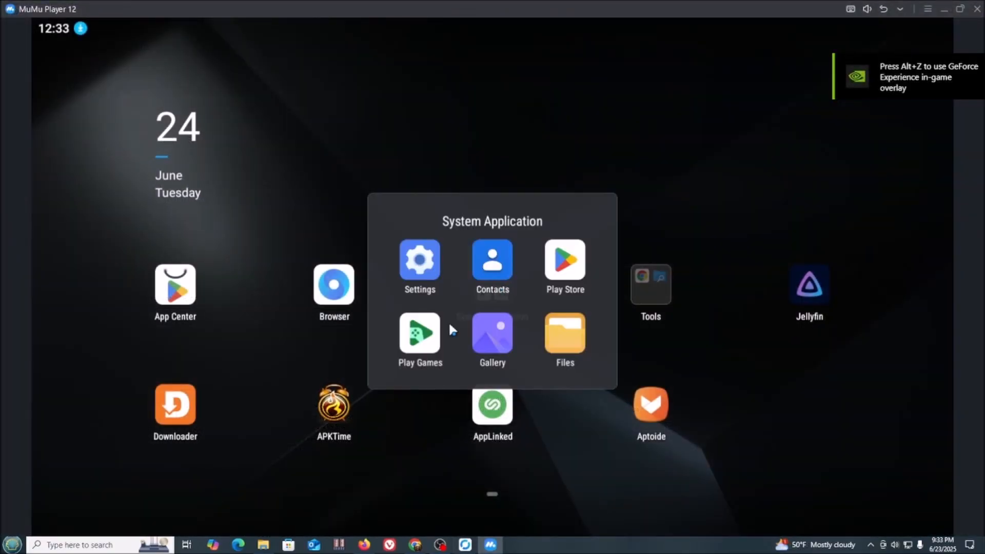
{"action": "left_click", "coordinate": [568, 275]}
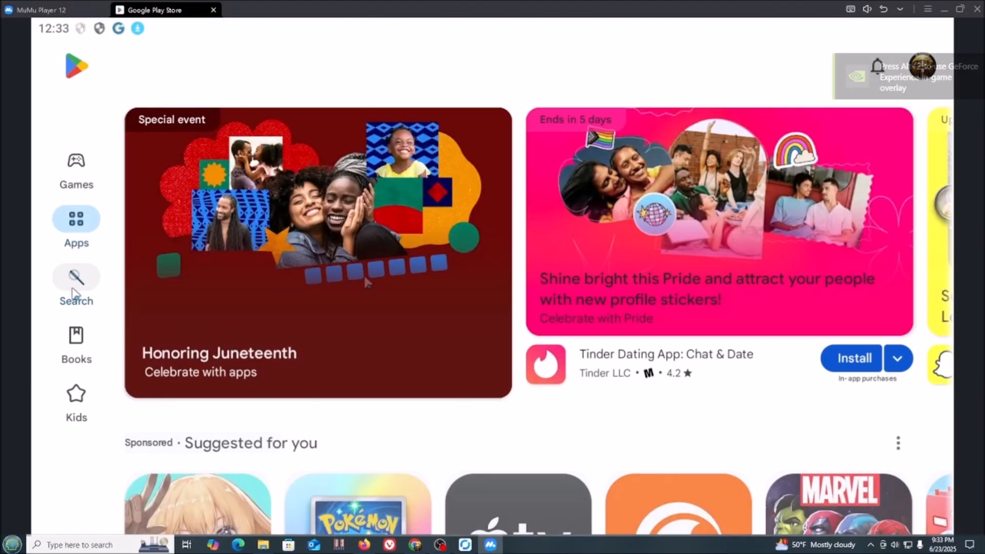
{"action": "left_click", "coordinate": [75, 287]}
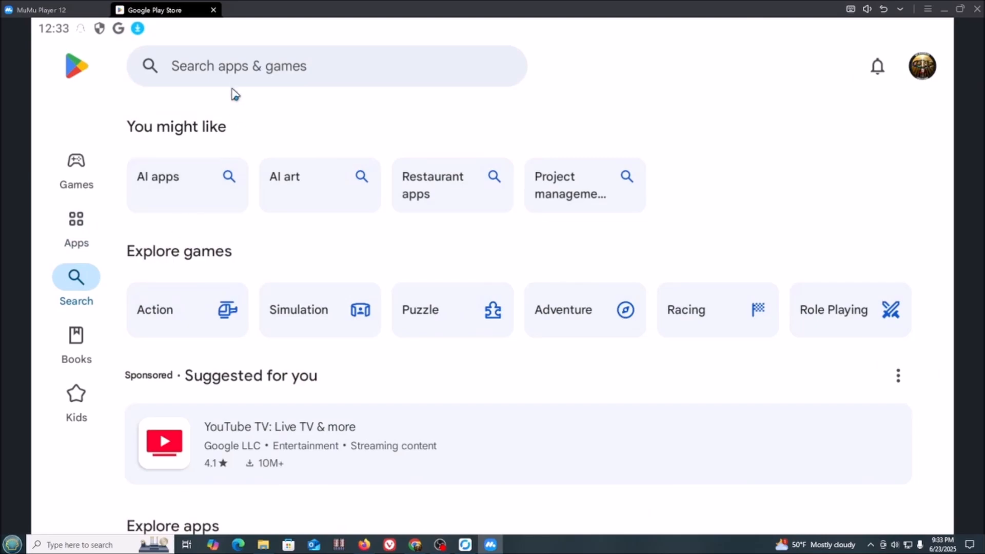
{"action": "left_click", "coordinate": [242, 66]}
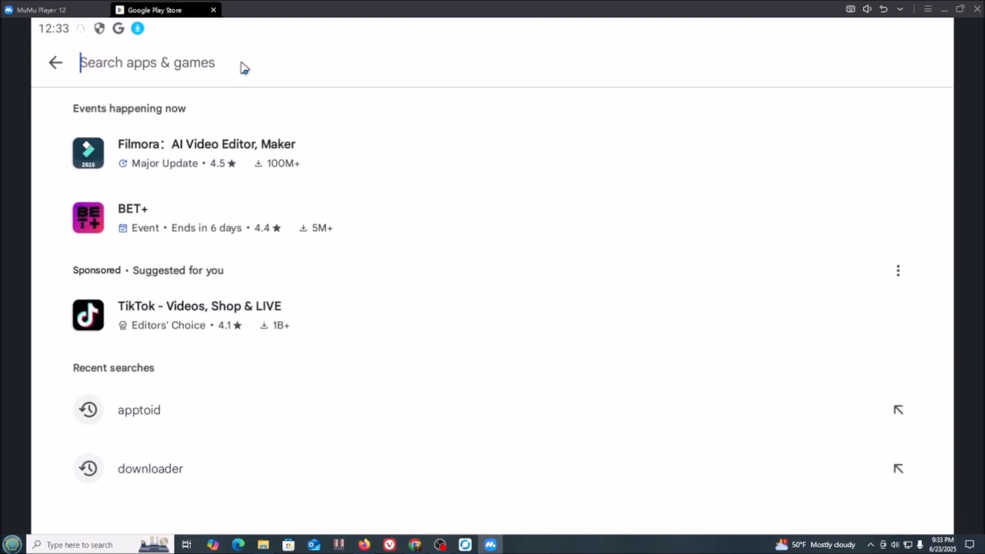
{"action": "type", "text": "rustdesk"}
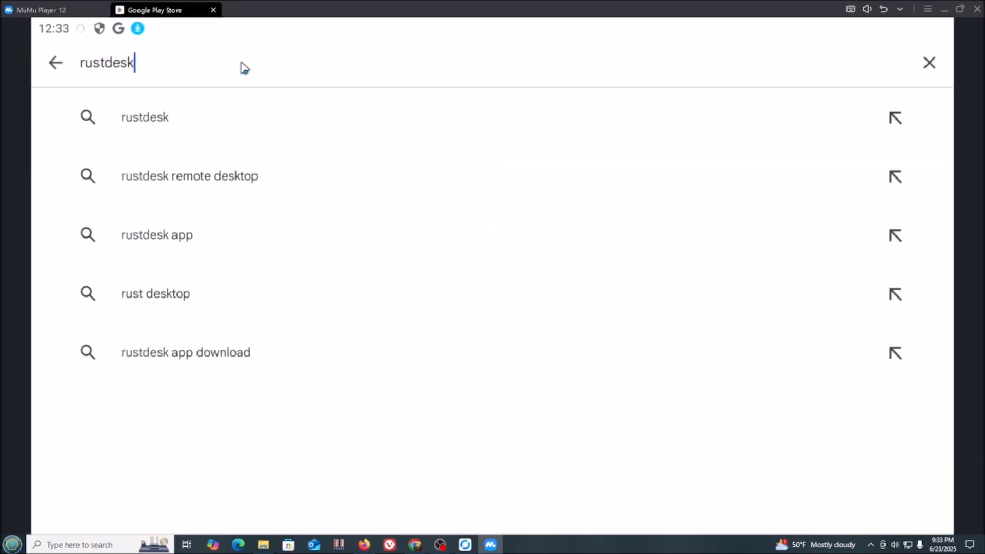
{"action": "key", "text": "Return"}
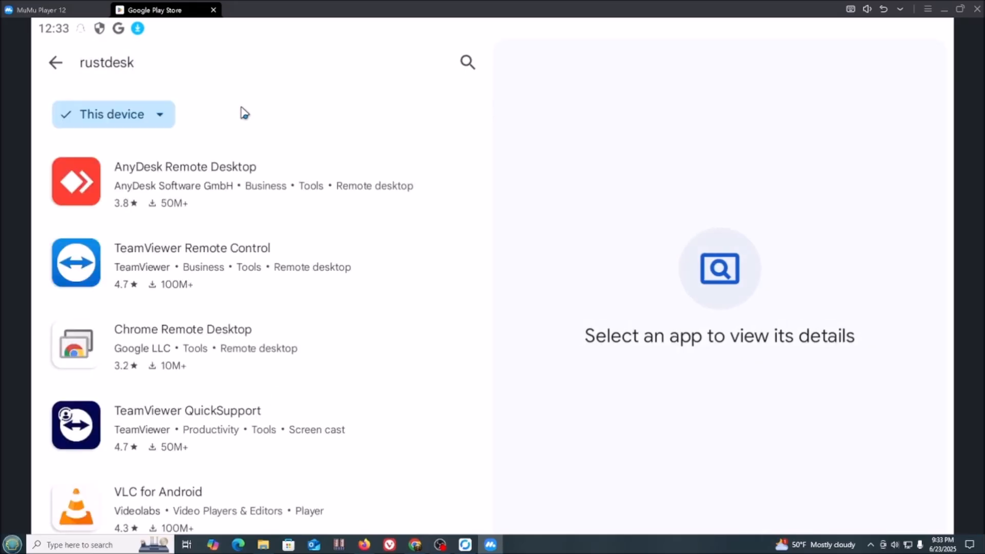
Fetch code 2473432 in Downloader, install the RustDesk APK, and open it
{"action": "scroll", "coordinate": [192, 331], "scroll_direction": "down", "scroll_amount": 3}
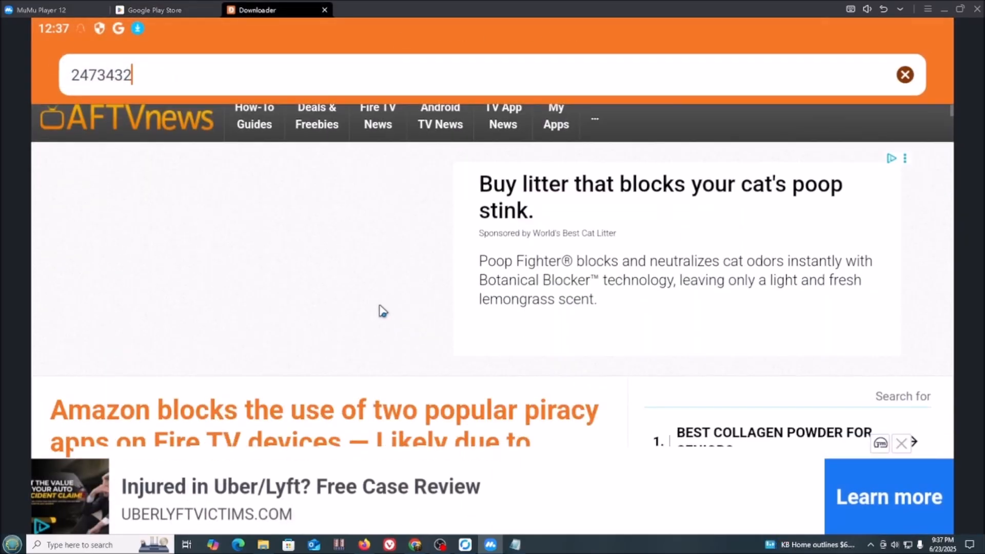
{"action": "scroll", "coordinate": [380, 308], "scroll_direction": "down", "scroll_amount": 5}
{"action": "scroll", "coordinate": [381, 310], "scroll_direction": "down", "scroll_amount": 3}
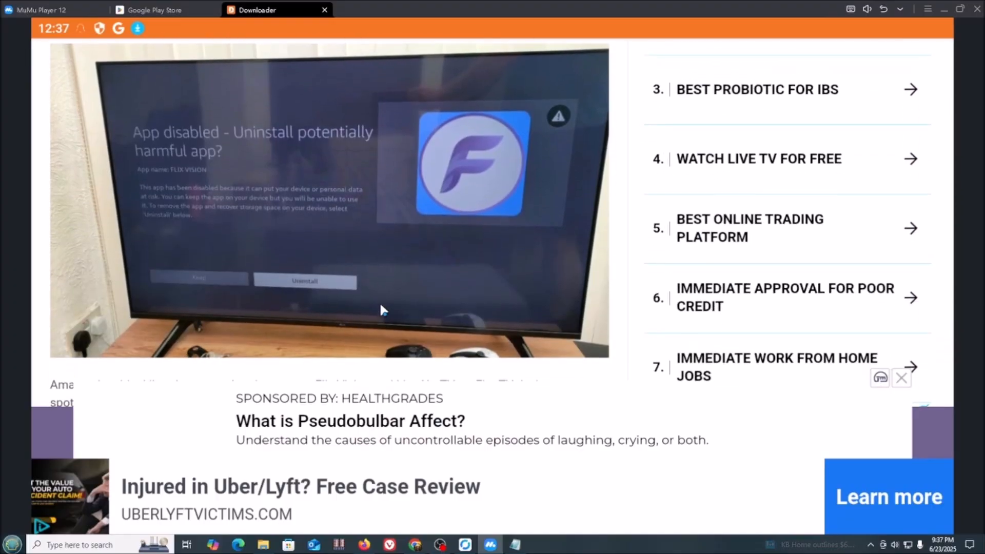
{"action": "scroll", "coordinate": [380, 310], "scroll_direction": "up", "scroll_amount": 6}
{"action": "scroll", "coordinate": [382, 310], "scroll_direction": "up", "scroll_amount": 1}
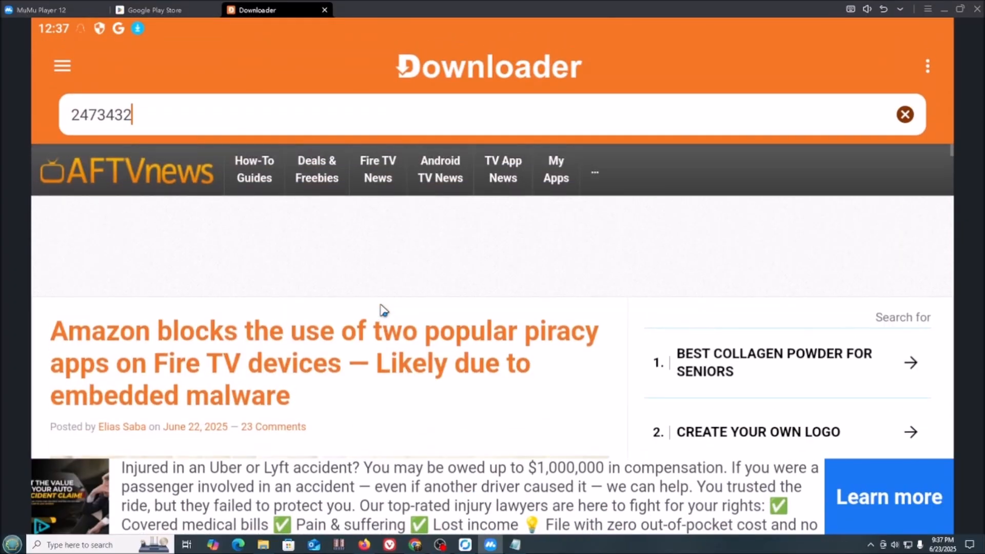
{"action": "key", "text": "Return"}
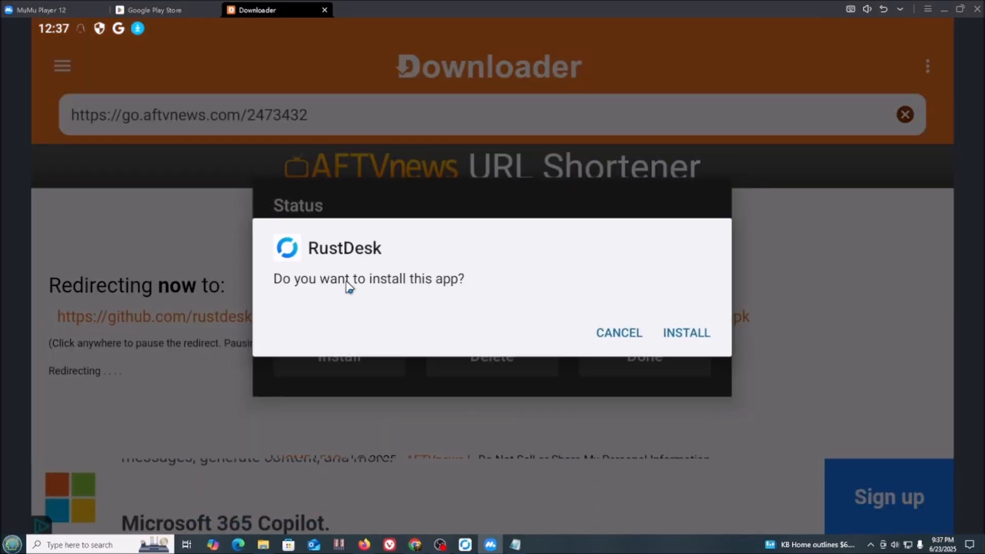
{"action": "left_click", "coordinate": [694, 334]}
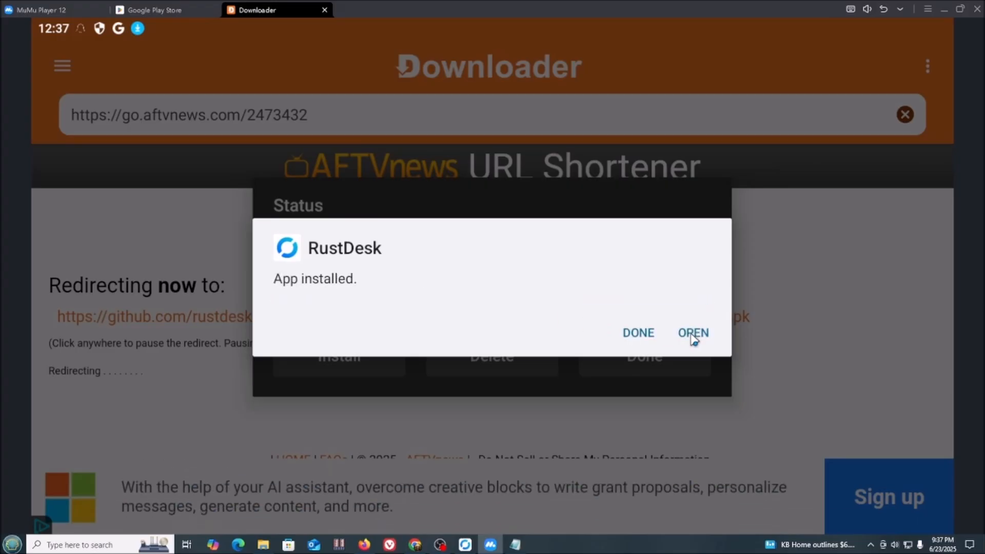
{"action": "left_click", "coordinate": [694, 336]}
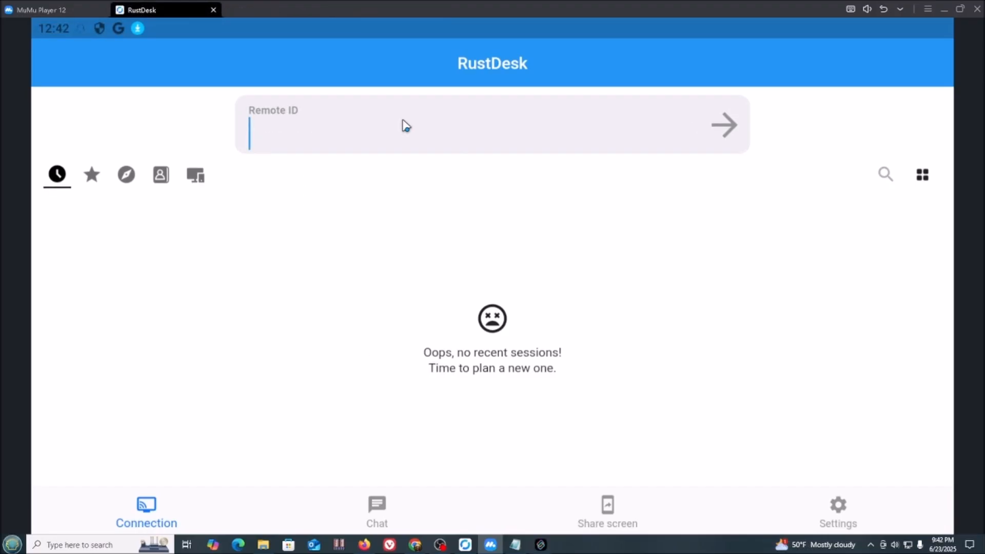
Enter the Windows PC's RustDesk ID and log in to the saved session with its password
{"action": "type", "text": "1 80"}
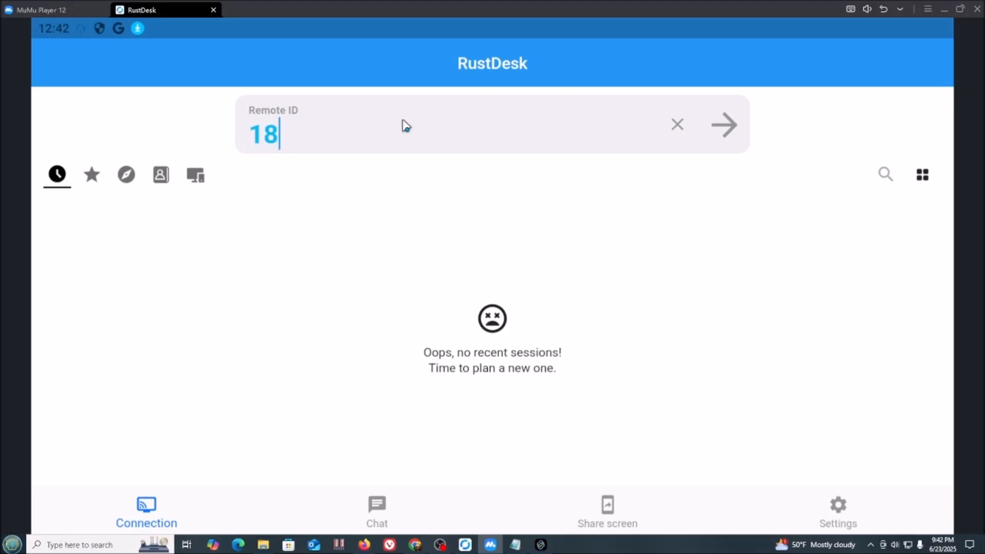
{"action": "type", "text": "48"}
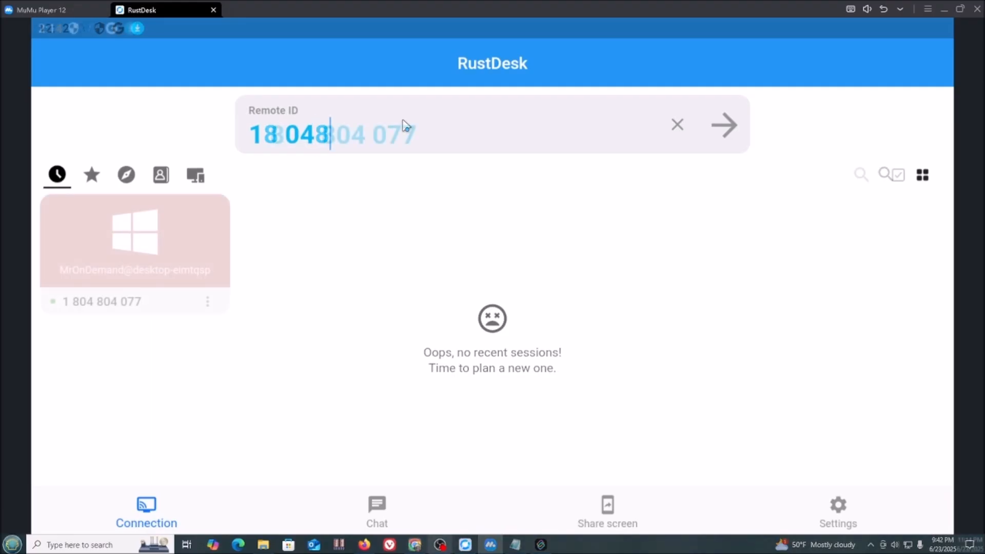
{"action": "left_click", "coordinate": [110, 264]}
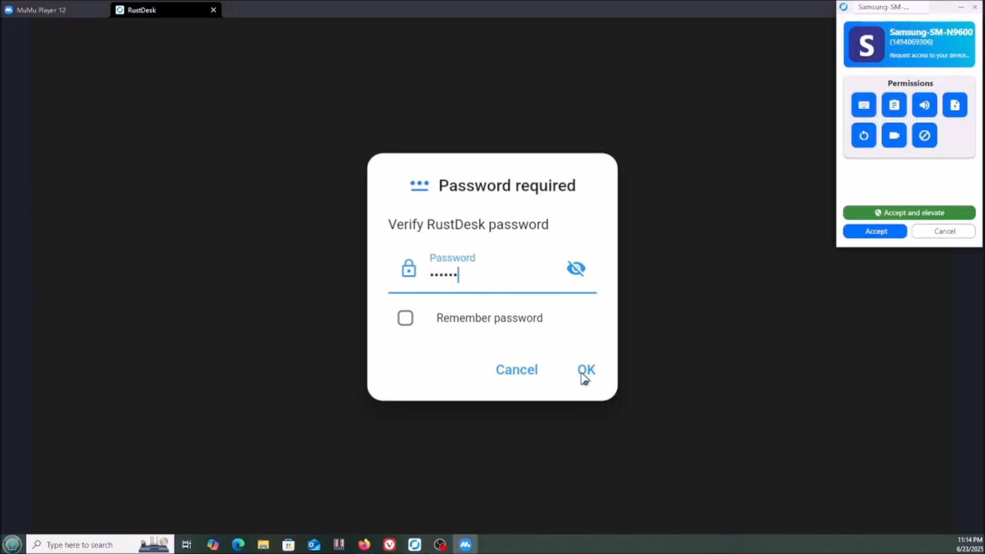
{"action": "left_click", "coordinate": [583, 374]}
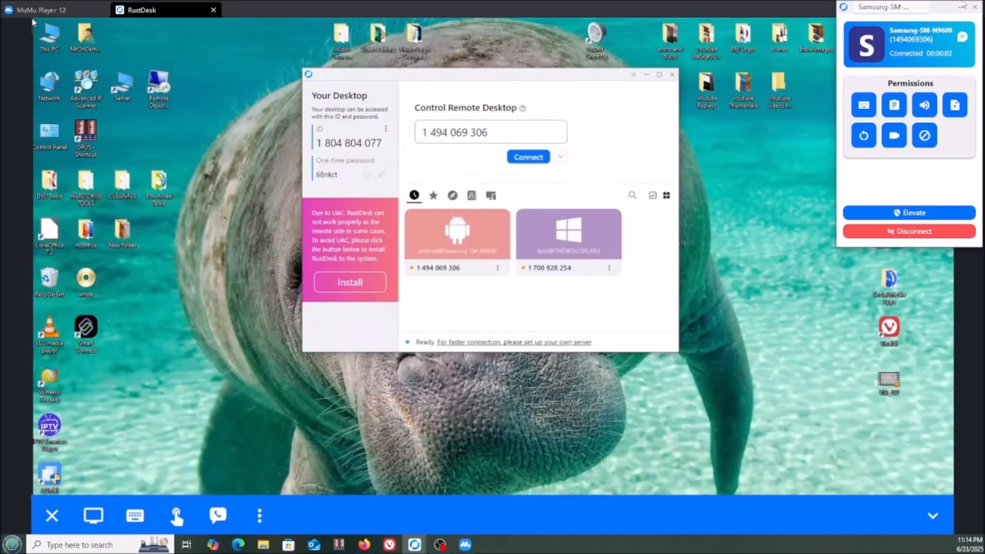
{"action": "left_click", "coordinate": [26, 206]}
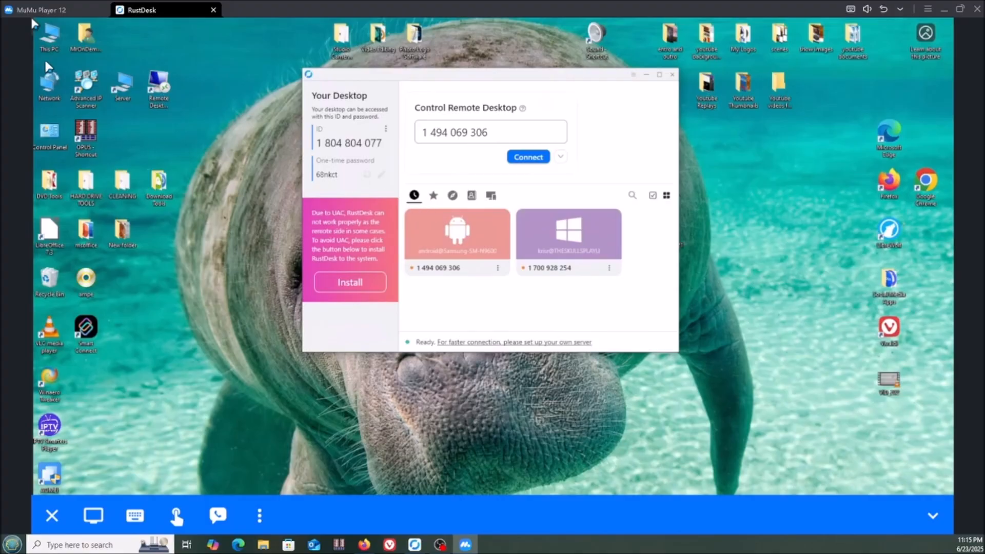
Browse This PC > Local Disk (C:) on the remote PC, then go to the Share screen page
{"action": "left_click", "coordinate": [52, 39]}
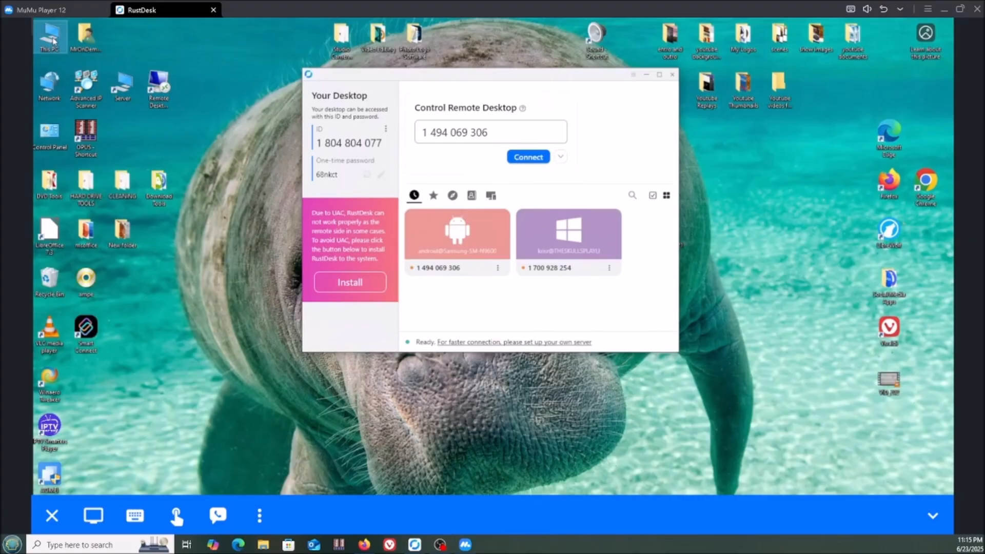
{"action": "double_click", "coordinate": [53, 39]}
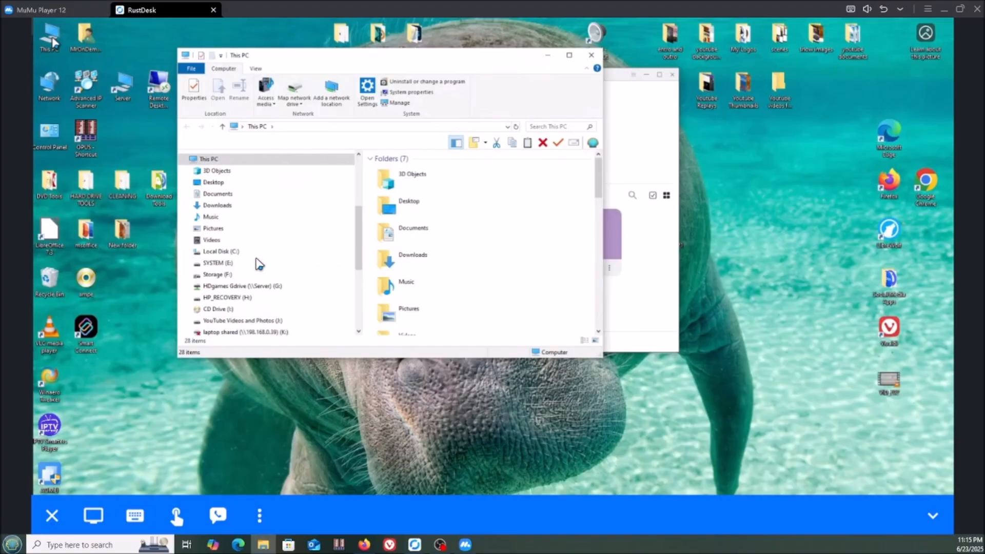
{"action": "left_click", "coordinate": [226, 251]}
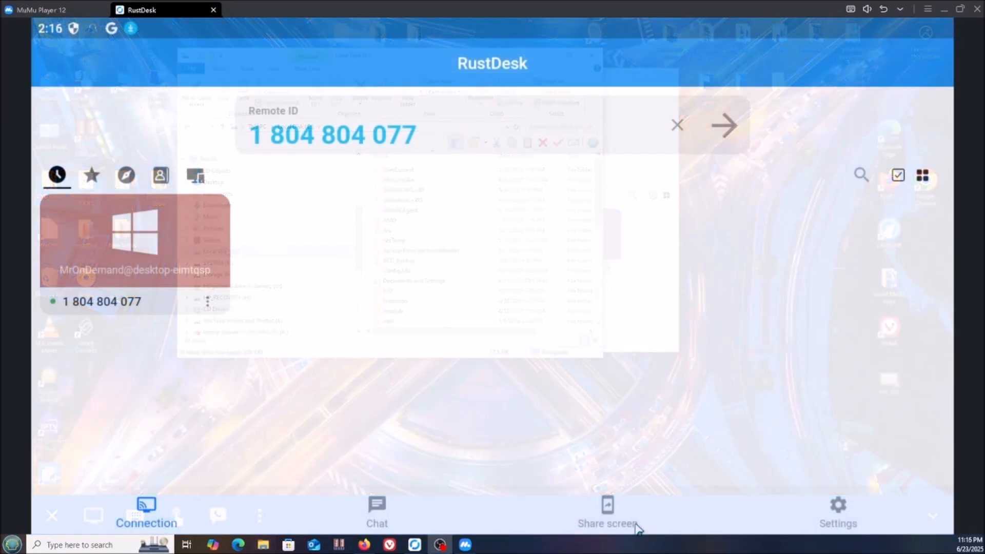
{"action": "left_click", "coordinate": [605, 513]}
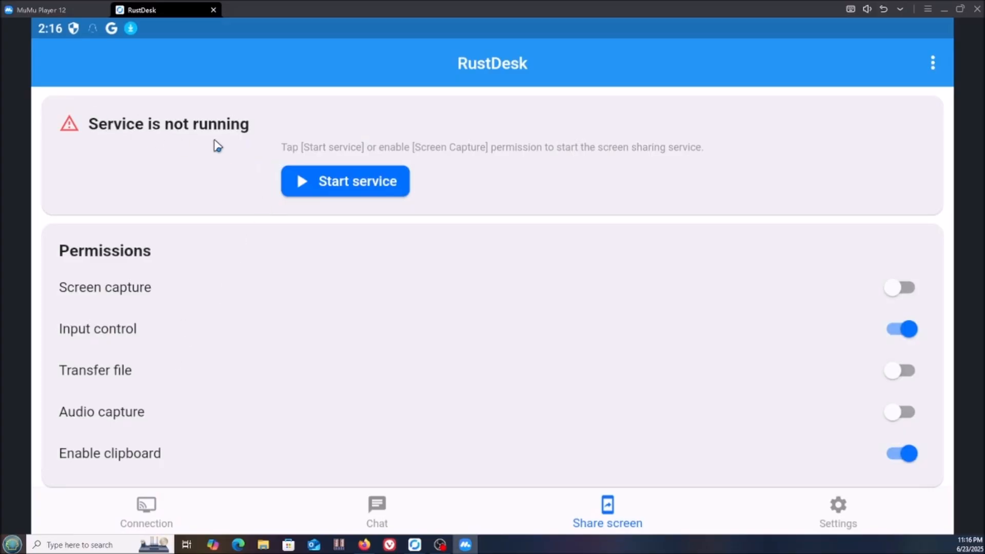
Start screen sharing, accepting the scam warning and screen capture, then connect from Windows RustDesk
{"action": "left_click", "coordinate": [358, 190]}
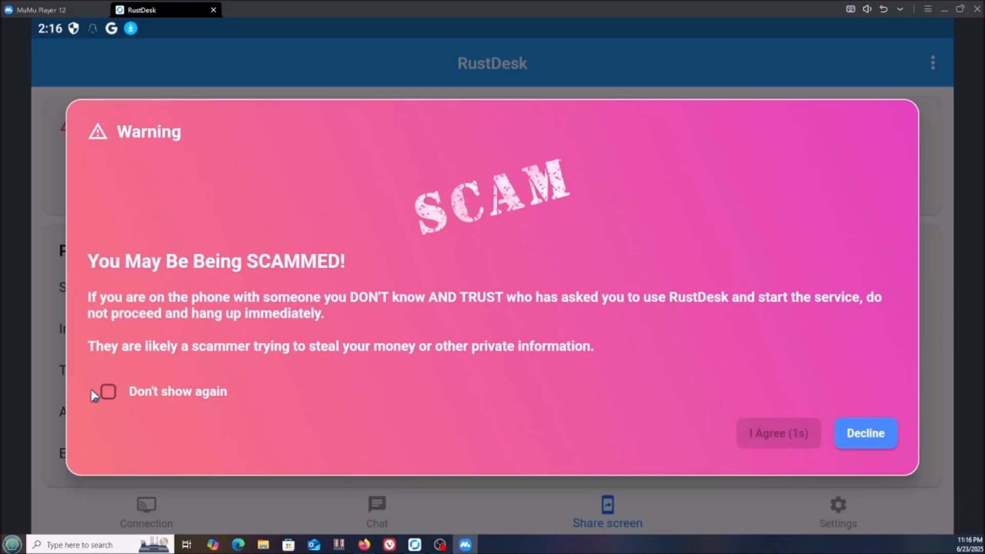
{"action": "left_click", "coordinate": [794, 440]}
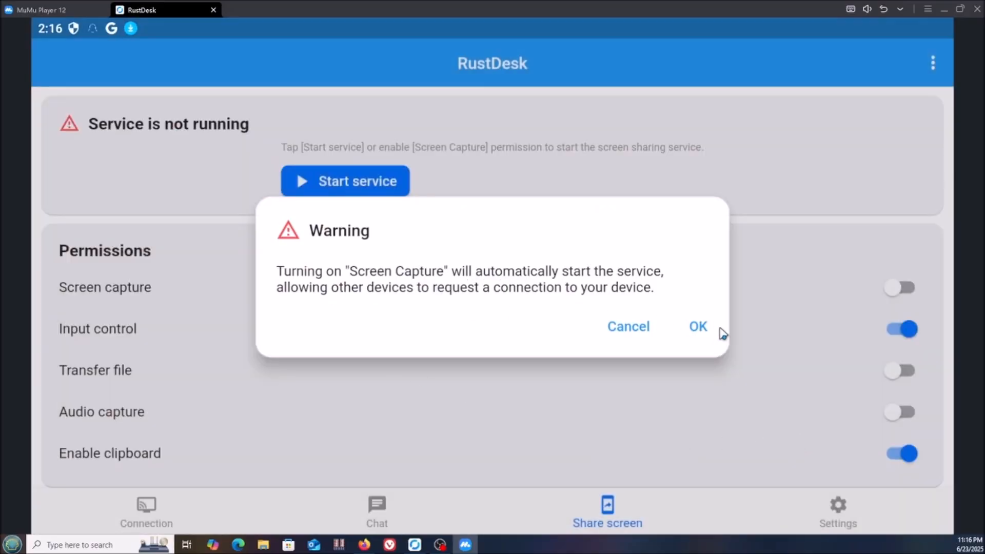
{"action": "left_click", "coordinate": [700, 333]}
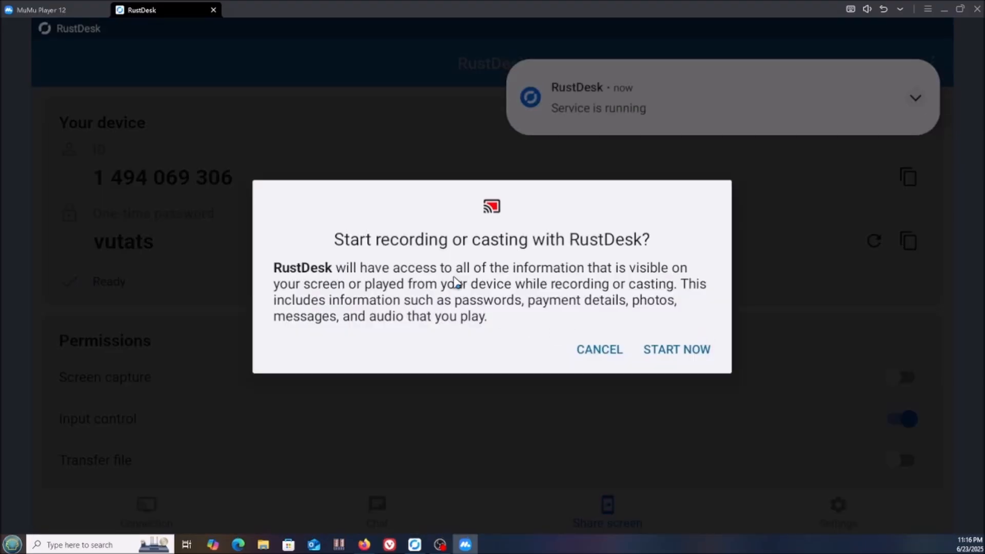
{"action": "left_click", "coordinate": [672, 352]}
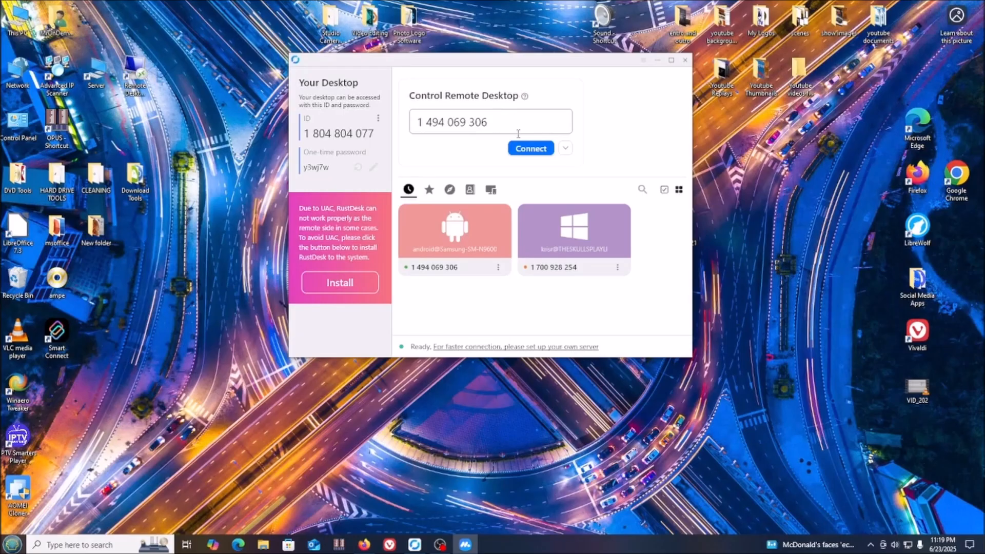
{"action": "left_click", "coordinate": [521, 148]}
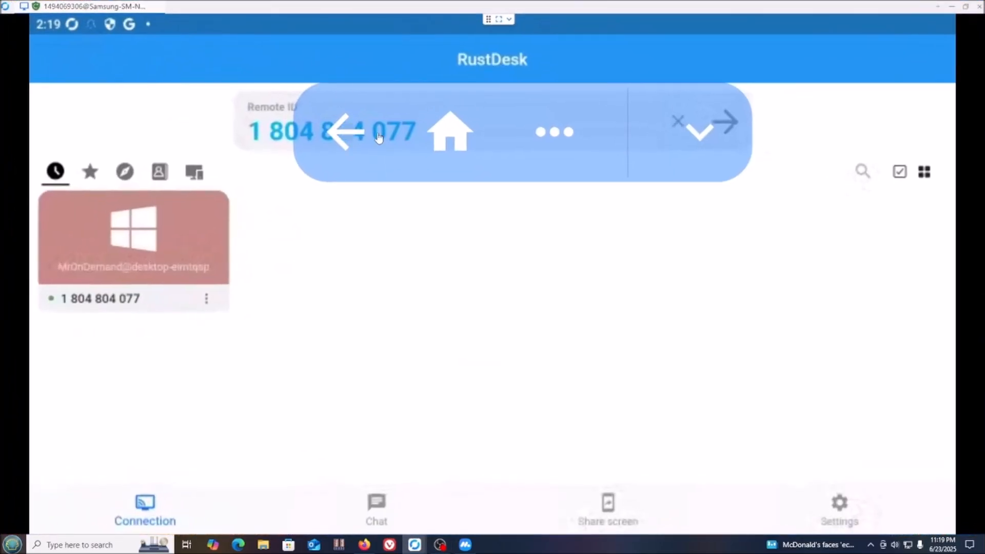
Return the remote Android to its home screen using the floating navigation bar
{"action": "left_click_drag", "start_coordinate": [546, 101], "coordinate": [552, 301]}
{"action": "left_click", "coordinate": [457, 330]}
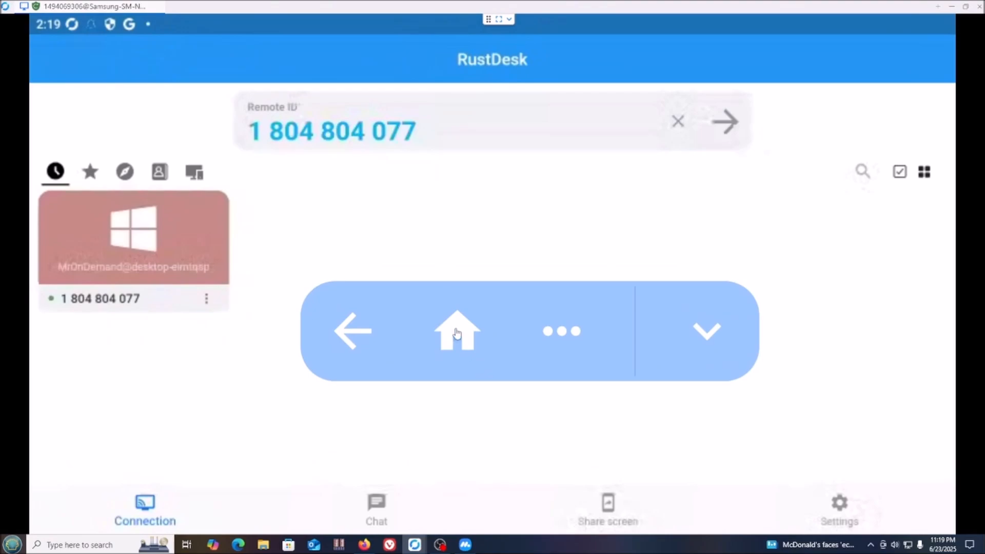
{"action": "left_click_drag", "start_coordinate": [561, 331], "coordinate": [644, 99]}
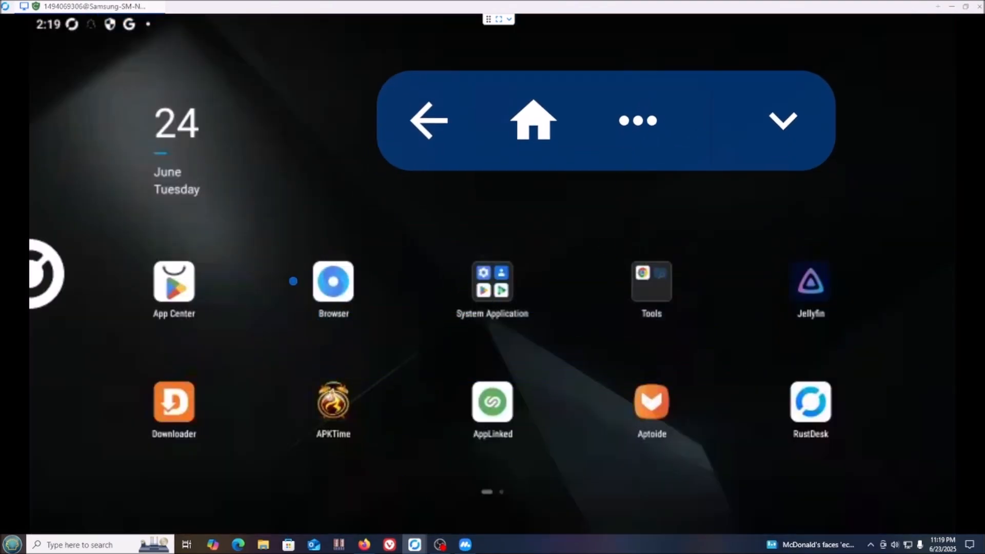
Search Google for 'news today' in the remote Android browser
{"action": "left_click", "coordinate": [348, 279]}
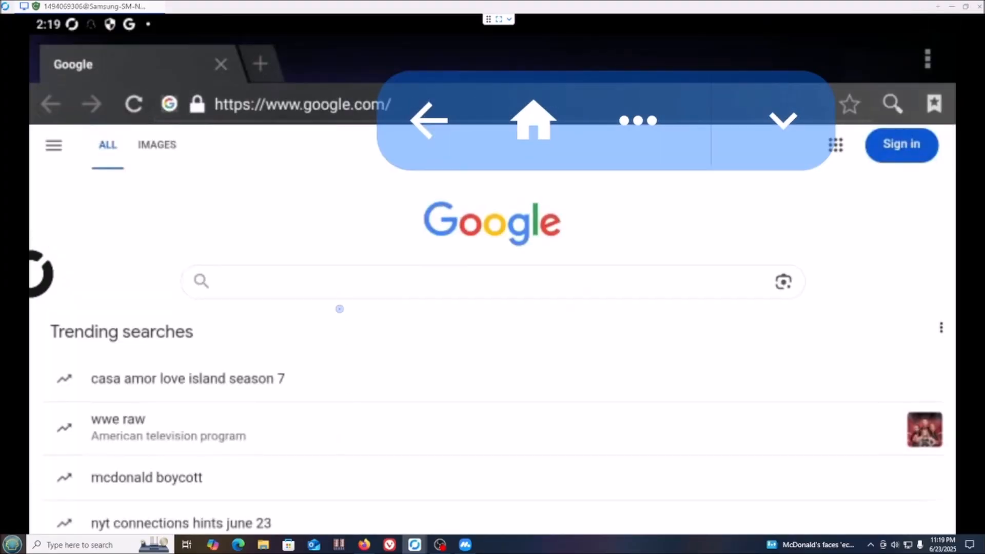
{"action": "left_click", "coordinate": [344, 291]}
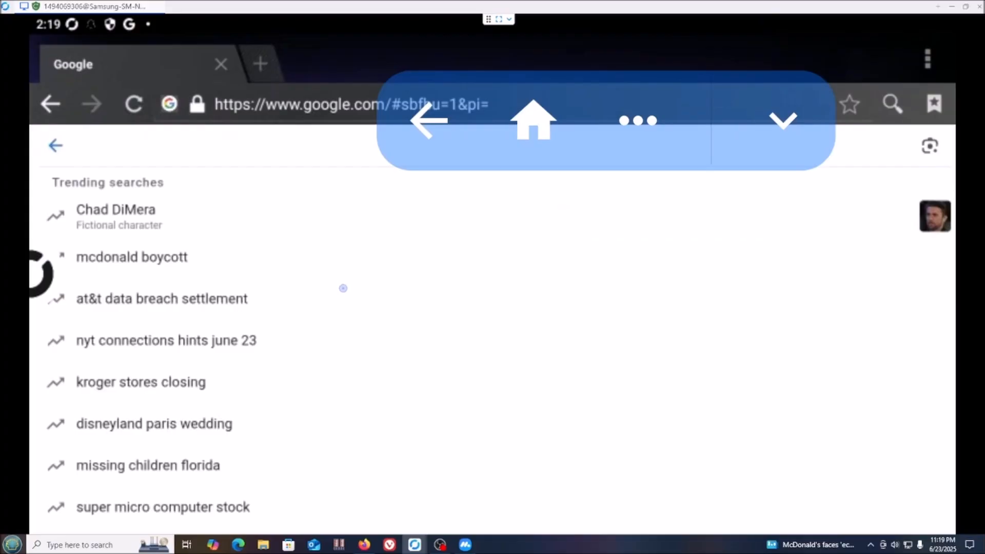
{"action": "type", "text": "news"}
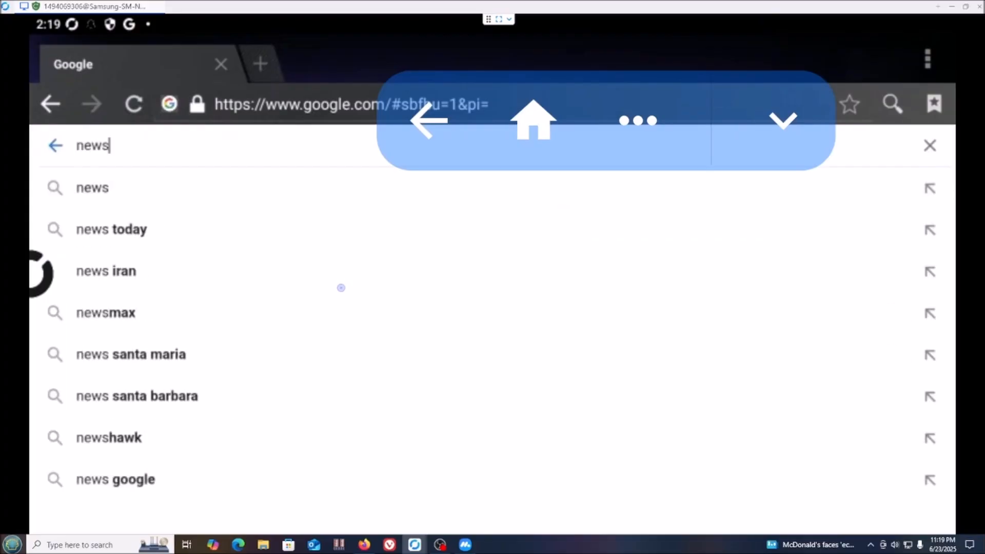
{"action": "key", "text": "Return"}
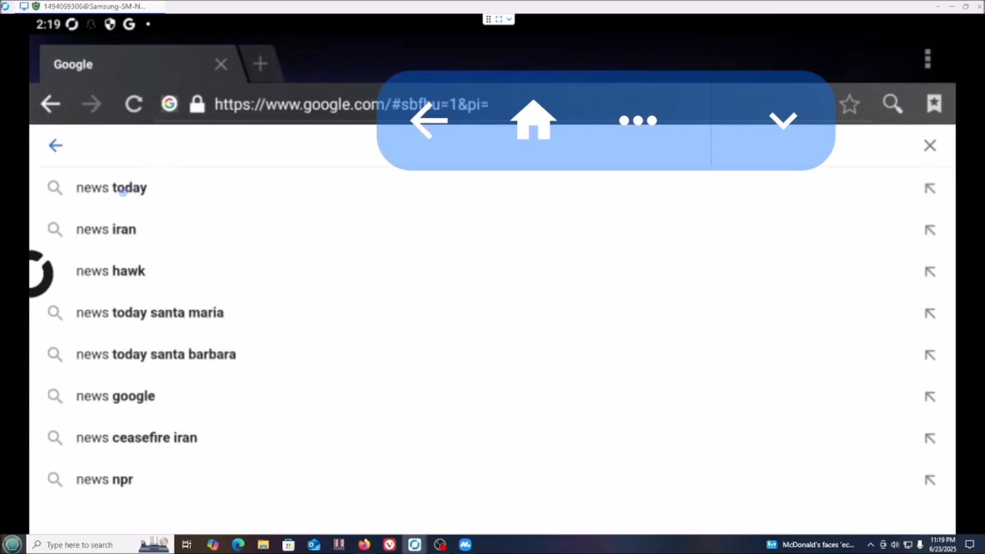
{"action": "left_click", "coordinate": [123, 188]}
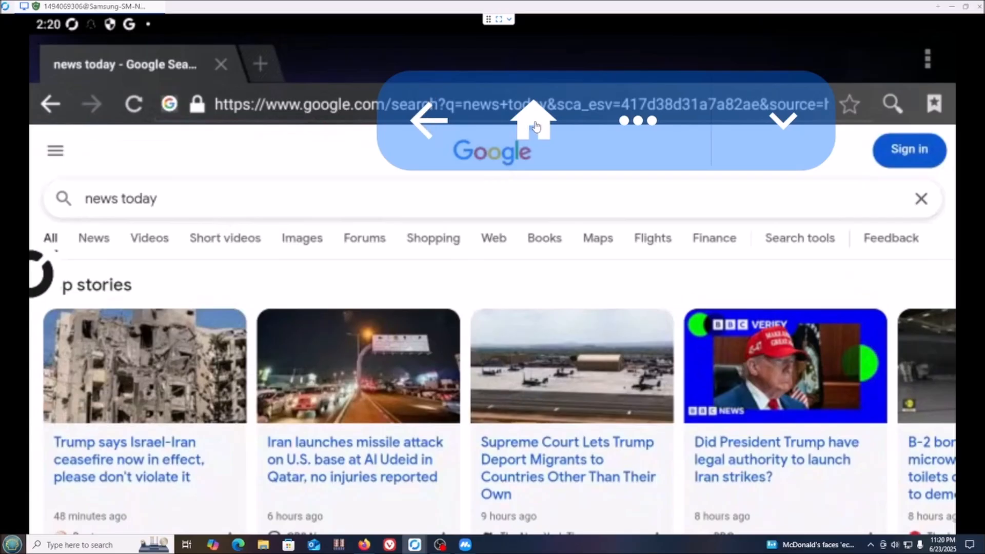
Open Downloader on the remote Android, then go back to the home screen
{"action": "left_click", "coordinate": [535, 125]}
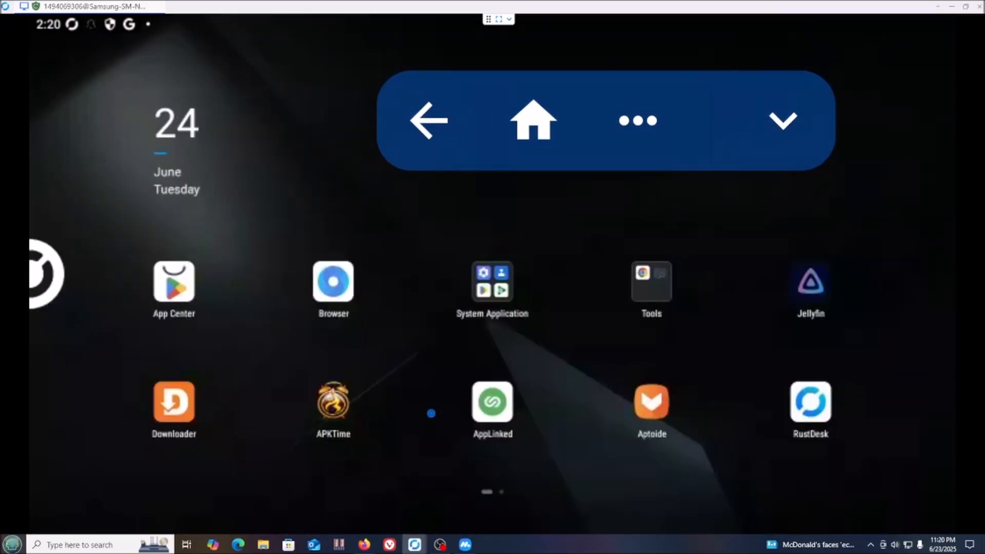
{"action": "left_click", "coordinate": [170, 404]}
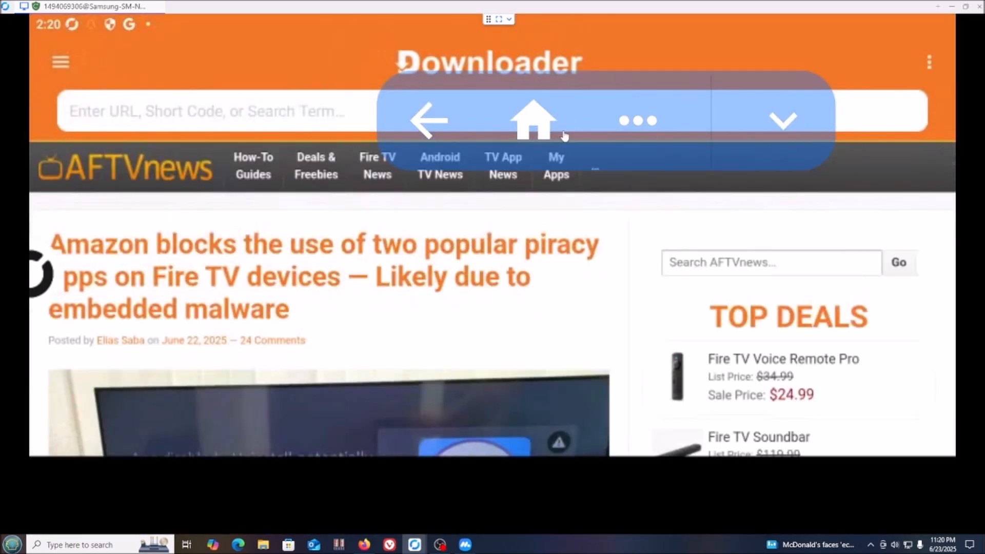
{"action": "left_click", "coordinate": [530, 125]}
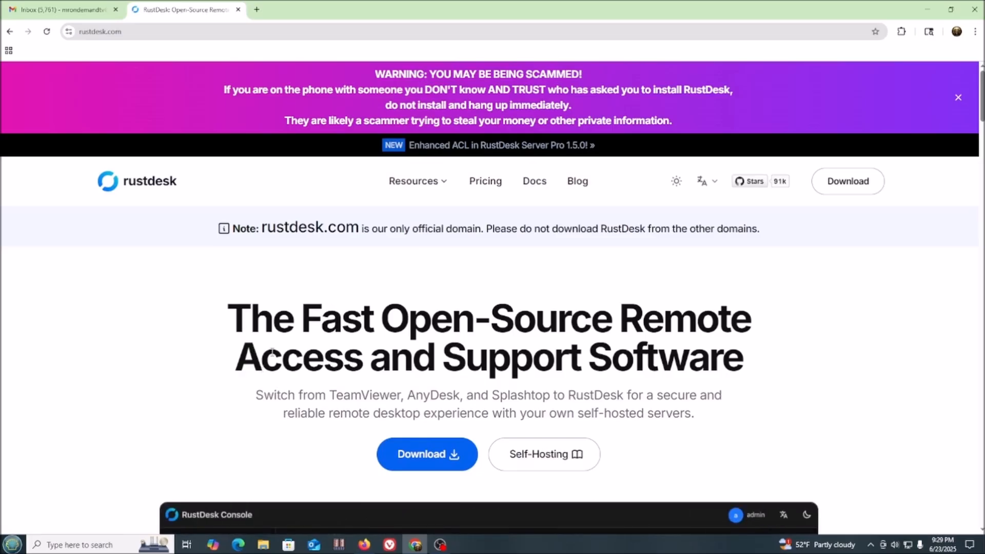
Scroll the rustdesk.com home page down to 'Why self-hosting?' and the Custom Client section
{"action": "scroll", "coordinate": [272, 353], "scroll_direction": "down", "scroll_amount": 3}
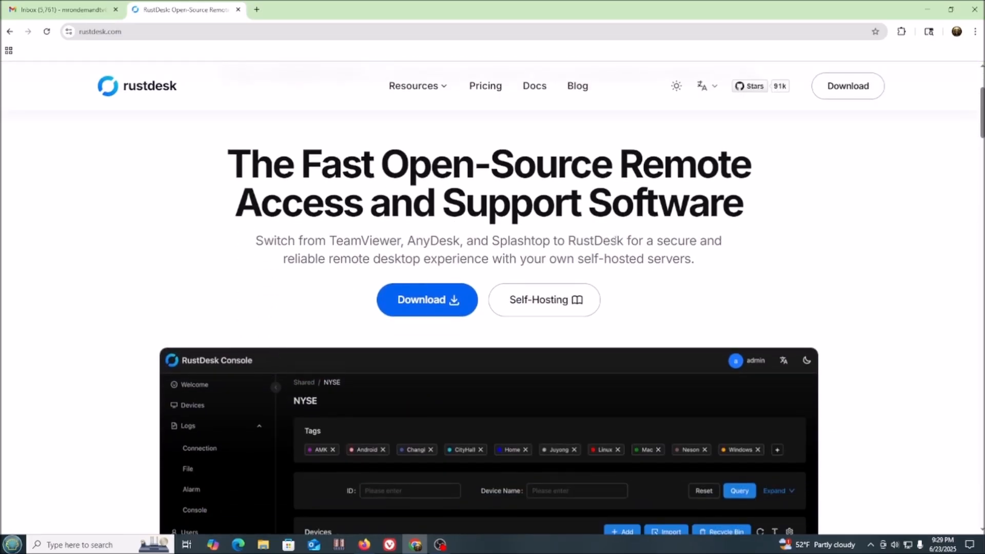
{"action": "scroll", "coordinate": [613, 241], "scroll_direction": "down", "scroll_amount": 3}
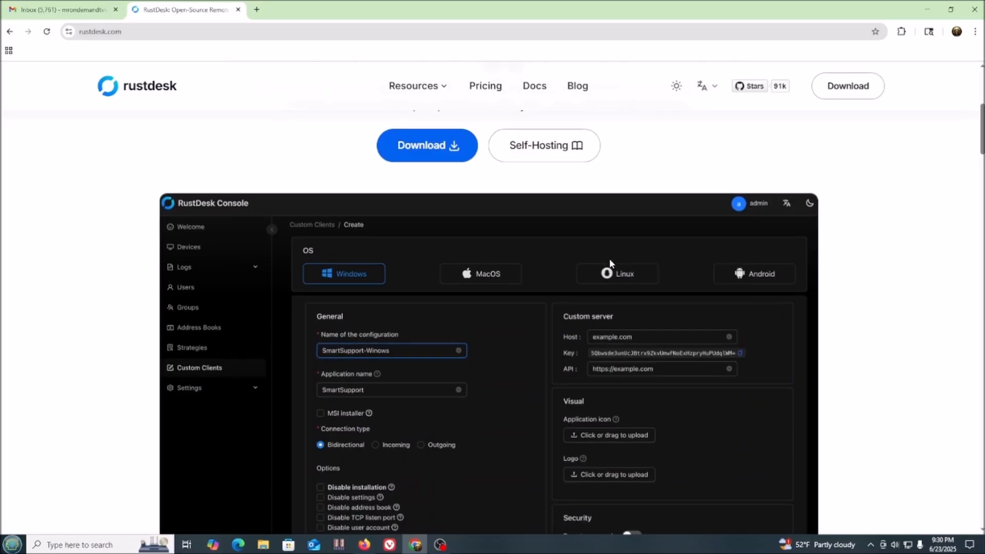
{"action": "scroll", "coordinate": [609, 264], "scroll_direction": "down", "scroll_amount": 2}
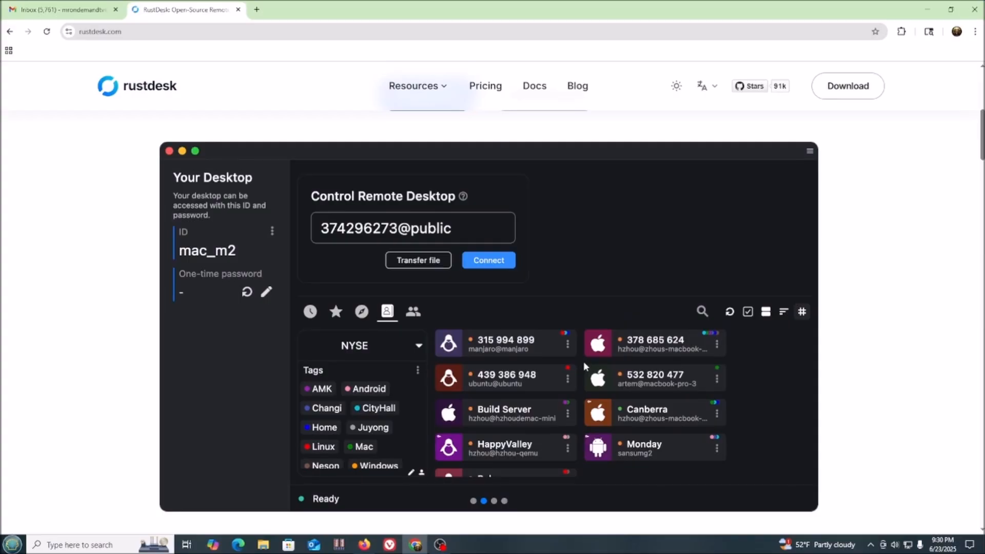
{"action": "scroll", "coordinate": [585, 361], "scroll_direction": "down", "scroll_amount": 7}
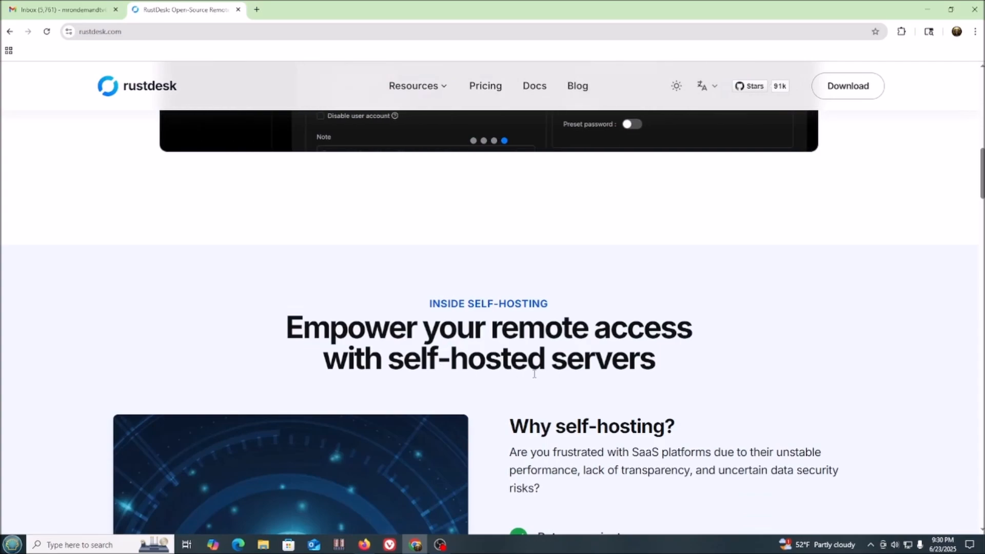
{"action": "scroll", "coordinate": [630, 377], "scroll_direction": "down", "scroll_amount": 2}
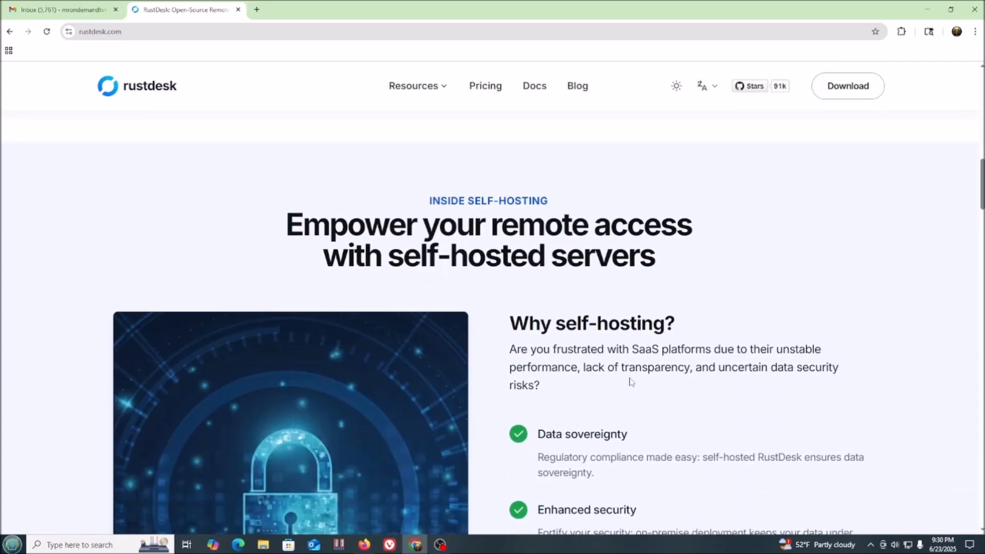
{"action": "scroll", "coordinate": [631, 383], "scroll_direction": "down", "scroll_amount": 3}
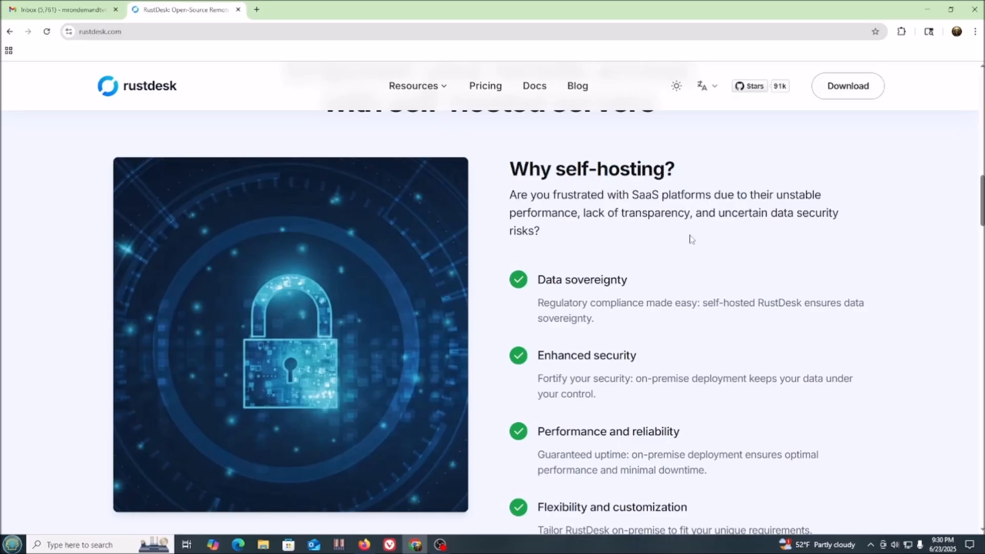
{"action": "scroll", "coordinate": [605, 303], "scroll_direction": "down", "scroll_amount": 3}
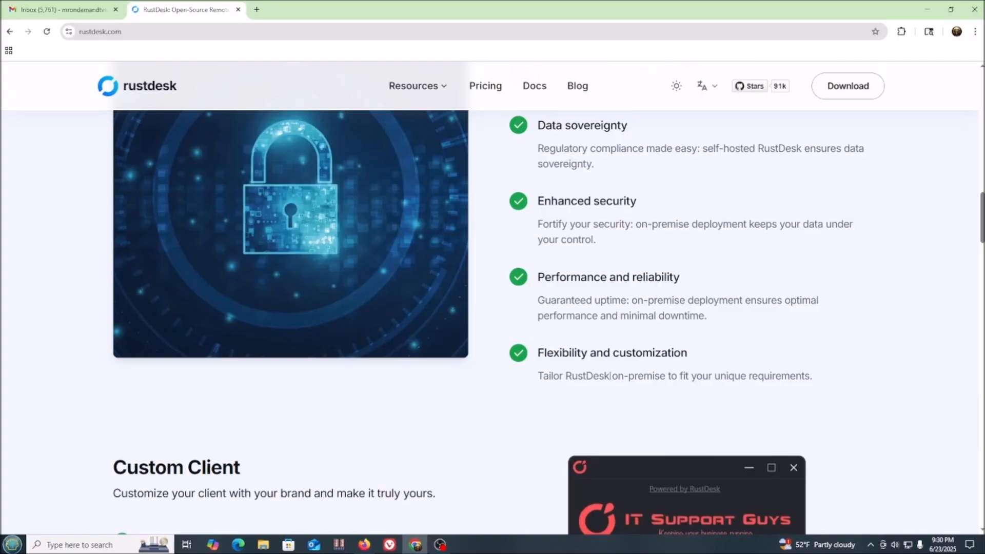
Scroll through the rustdesk.com feature sections and back up toward the top
{"action": "scroll", "coordinate": [367, 445], "scroll_direction": "down", "scroll_amount": 3}
{"action": "scroll", "coordinate": [320, 429], "scroll_direction": "down", "scroll_amount": 3}
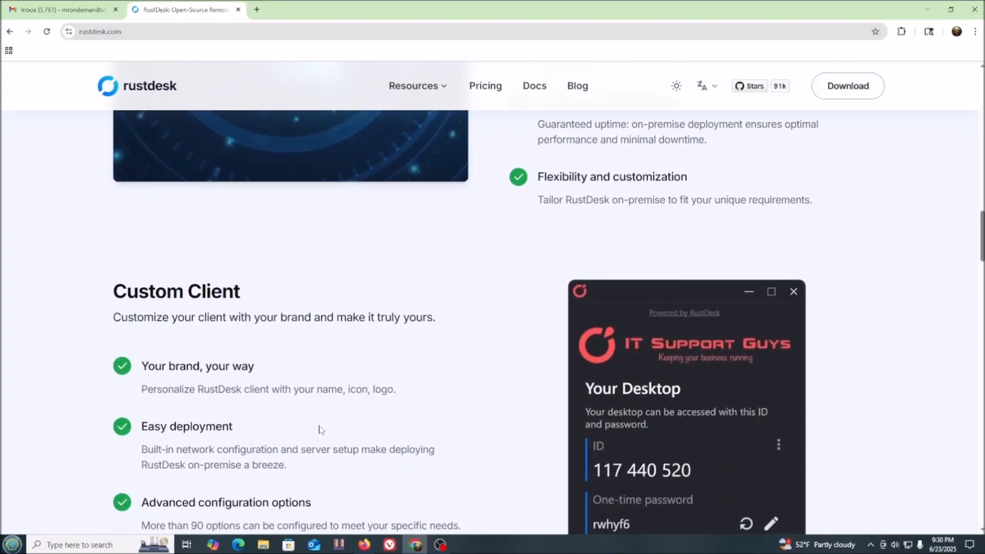
{"action": "scroll", "coordinate": [322, 429], "scroll_direction": "down", "scroll_amount": 1}
{"action": "scroll", "coordinate": [318, 410], "scroll_direction": "up", "scroll_amount": 1}
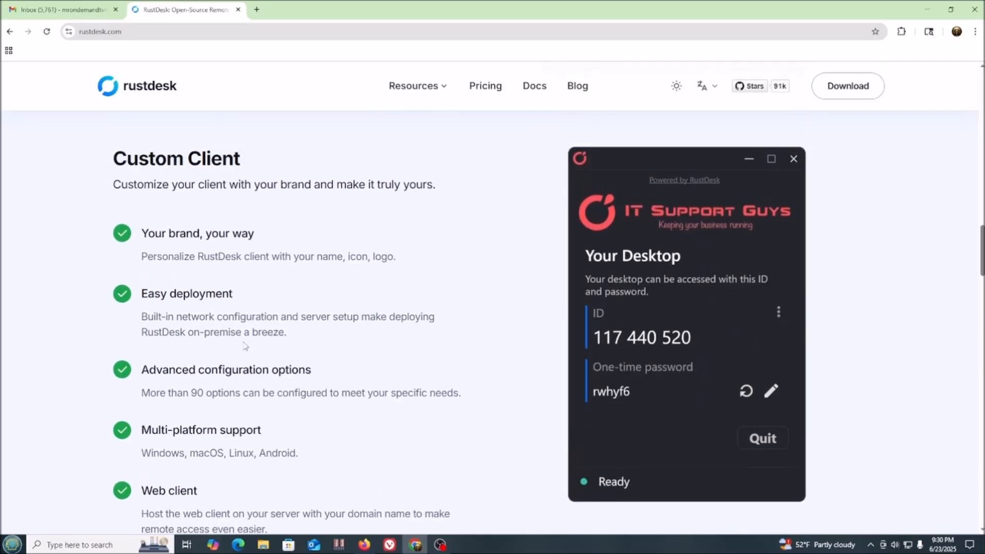
{"action": "scroll", "coordinate": [244, 405], "scroll_direction": "down", "scroll_amount": 5}
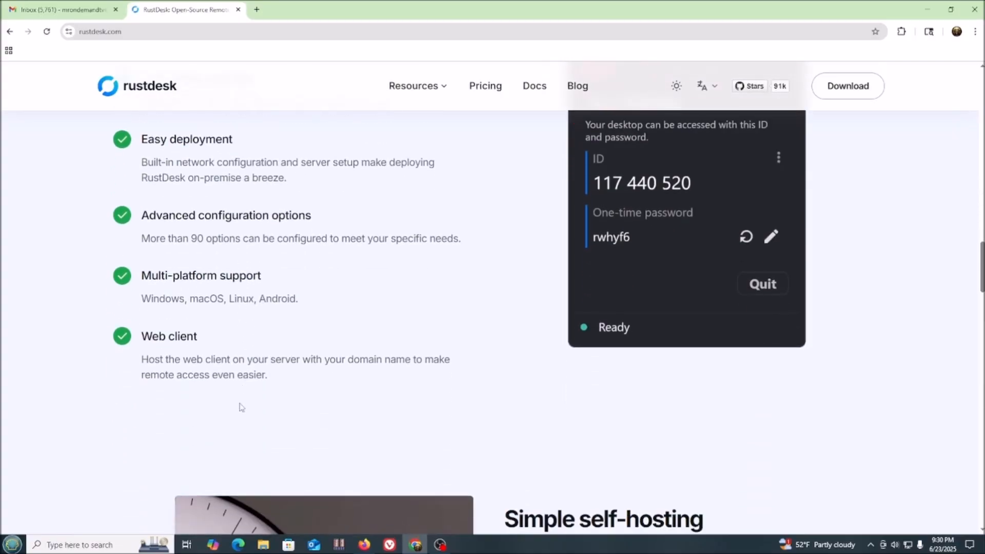
{"action": "scroll", "coordinate": [240, 405], "scroll_direction": "down", "scroll_amount": 4}
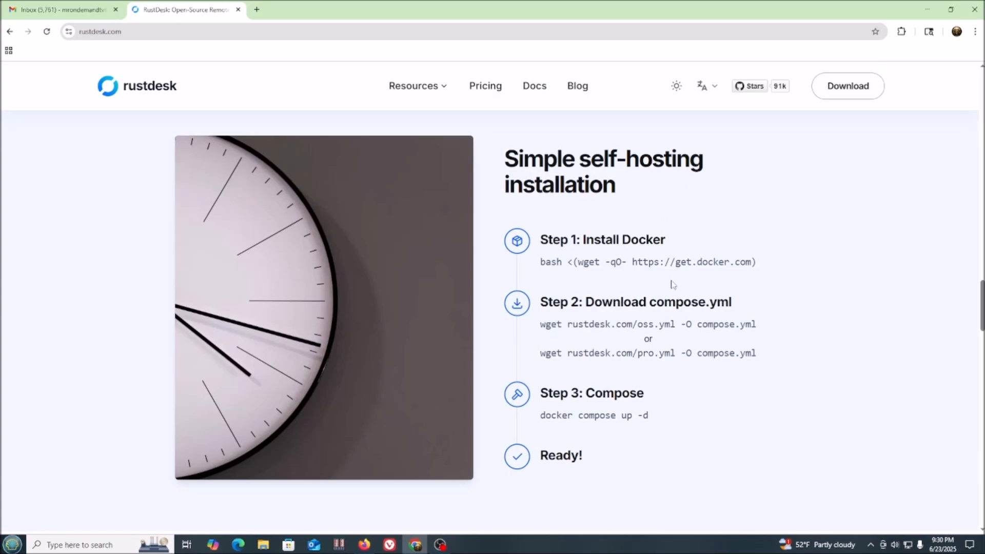
{"action": "scroll", "coordinate": [661, 406], "scroll_direction": "down", "scroll_amount": 6}
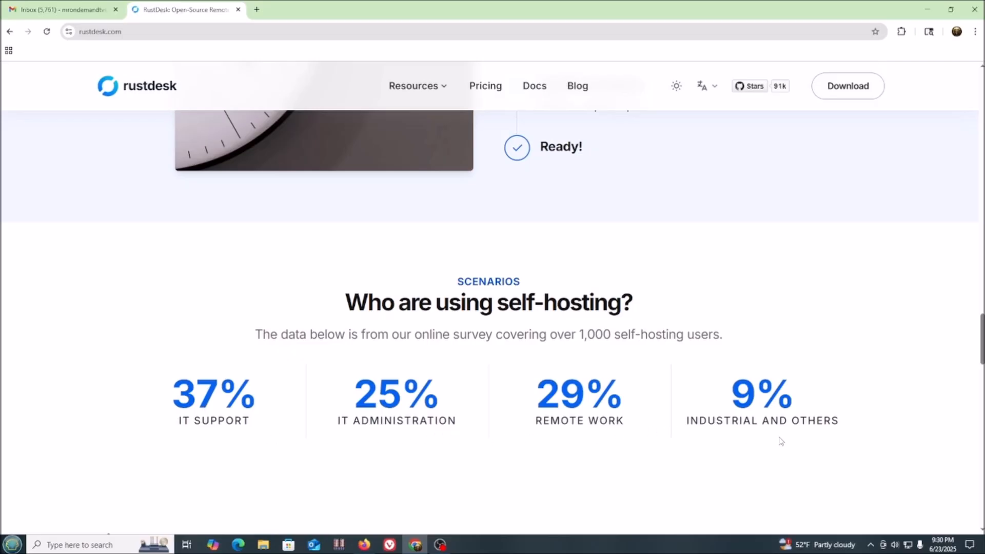
{"action": "scroll", "coordinate": [677, 378], "scroll_direction": "up", "scroll_amount": 10}
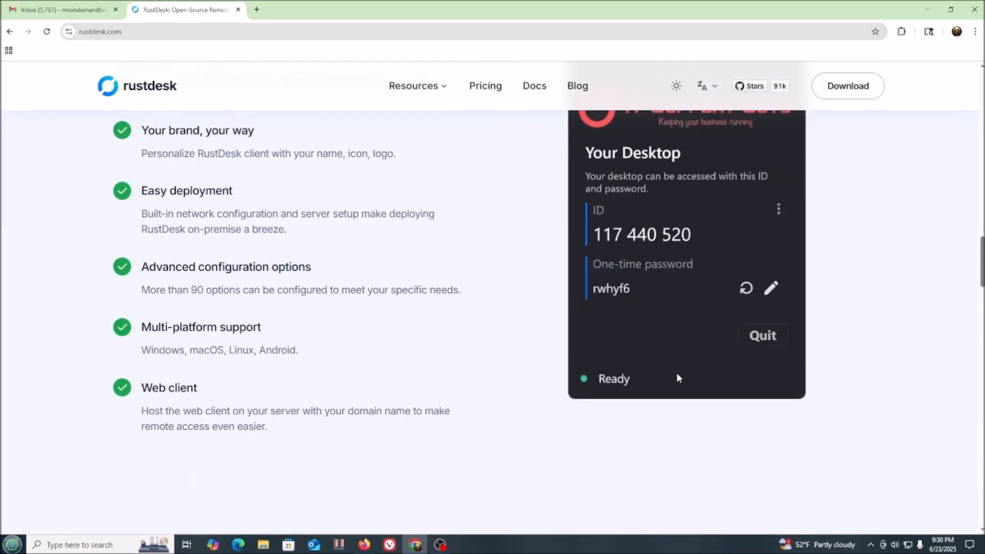
{"action": "scroll", "coordinate": [677, 373], "scroll_direction": "up", "scroll_amount": 15}
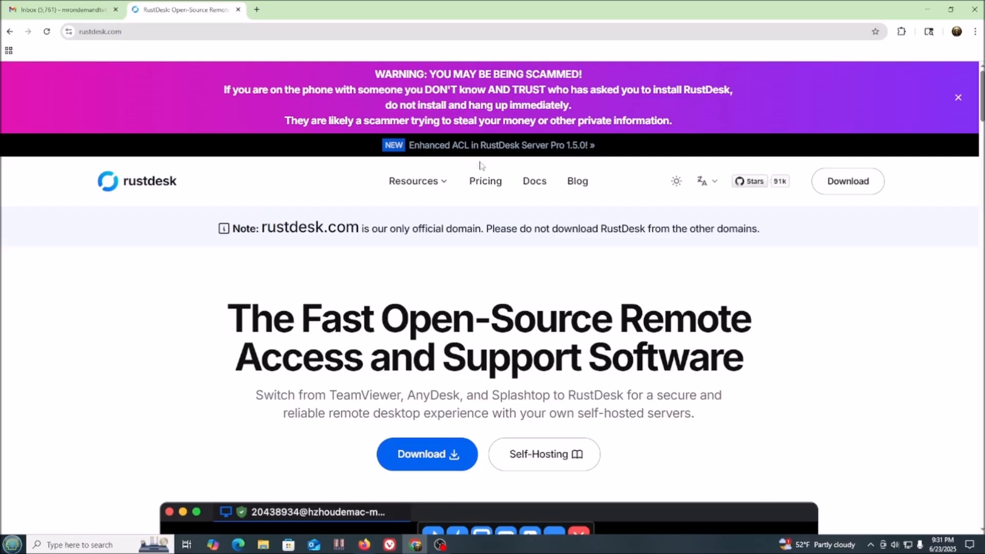
Open the Pricing page and view the Free, Individual, Basic and Customized plan cards
{"action": "left_click", "coordinate": [482, 184]}
{"action": "scroll", "coordinate": [357, 304], "scroll_direction": "down", "scroll_amount": 4}
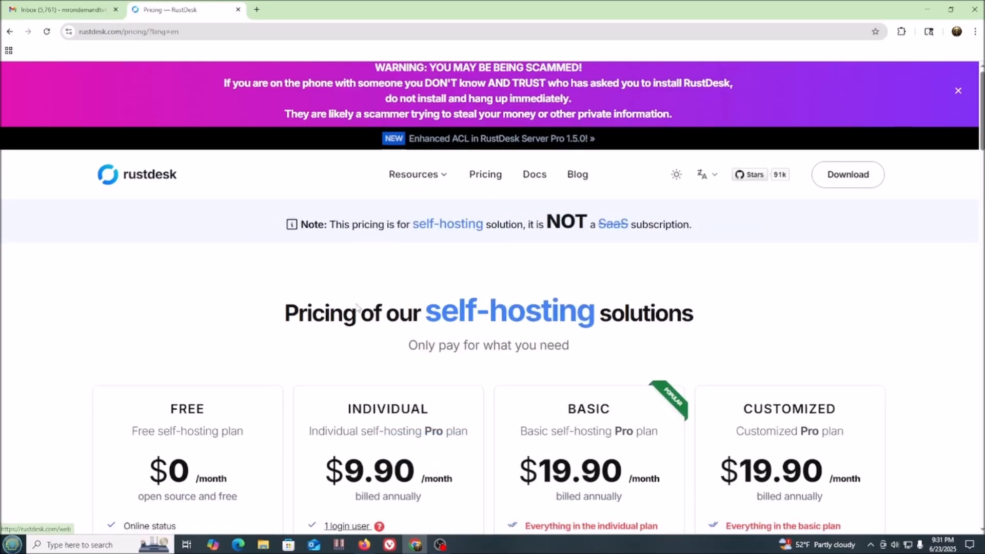
{"action": "scroll", "coordinate": [358, 304], "scroll_direction": "down", "scroll_amount": 2}
{"action": "scroll", "coordinate": [358, 305], "scroll_direction": "up", "scroll_amount": 1}
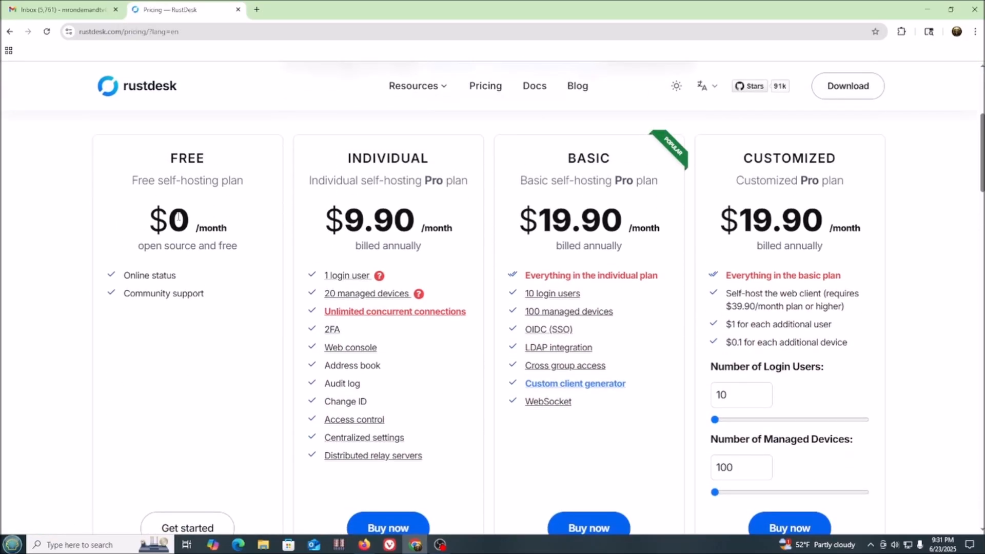